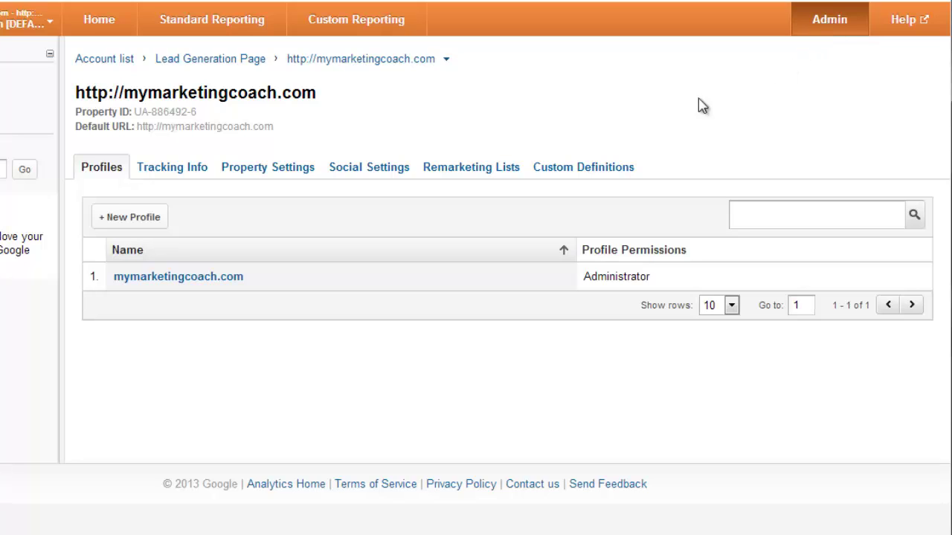
# Open the goals of the mymarketingcoach.com profile and start a new goal in set 1
pyautogui.click(182, 279)
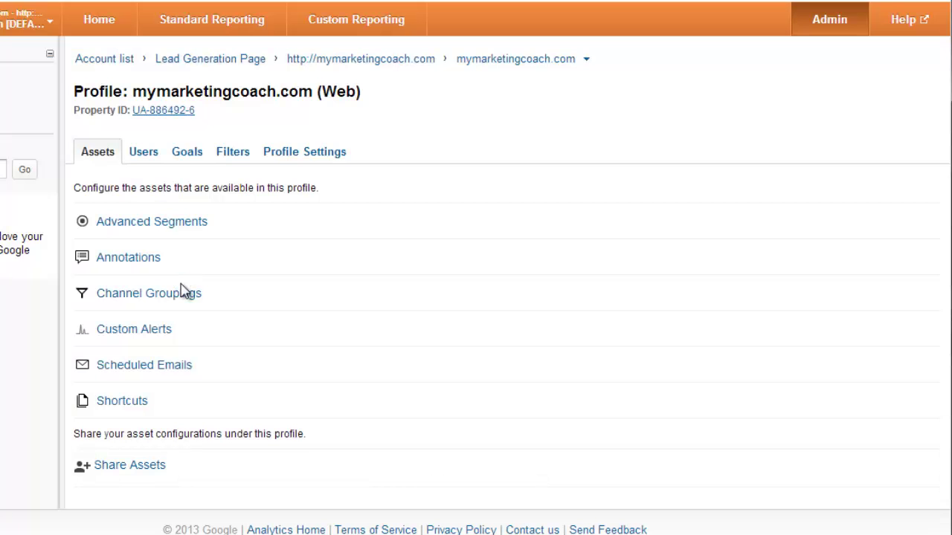
pyautogui.click(185, 158)
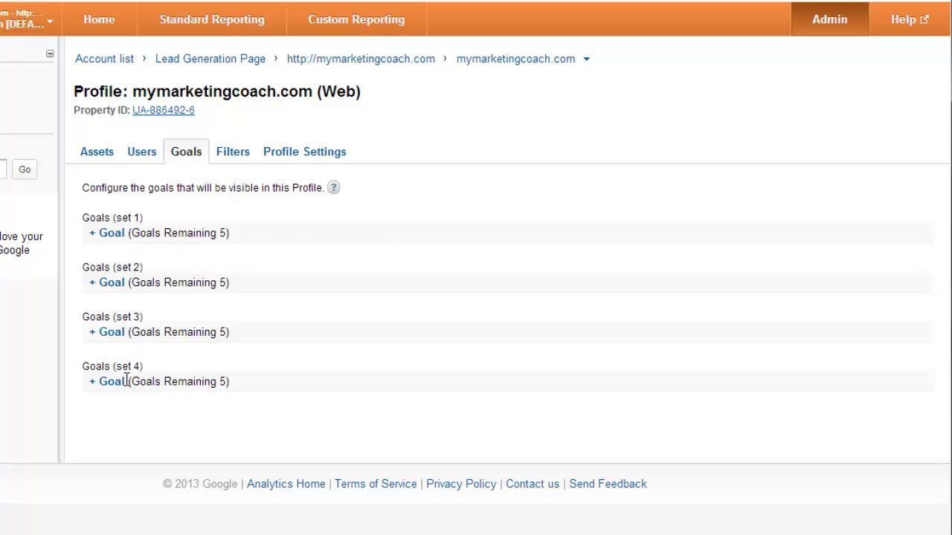
pyautogui.moveTo(236, 384); pyautogui.dragTo(187, 383)
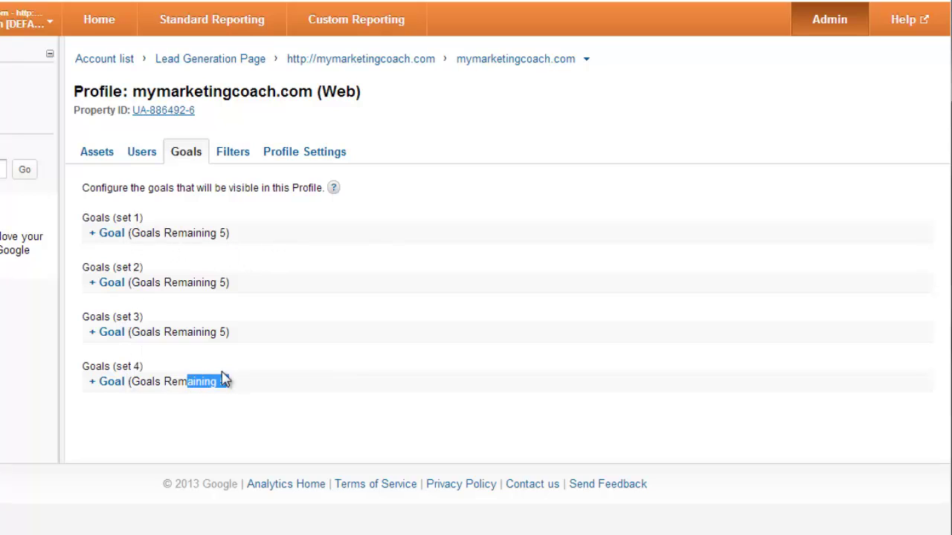
pyautogui.click(295, 330)
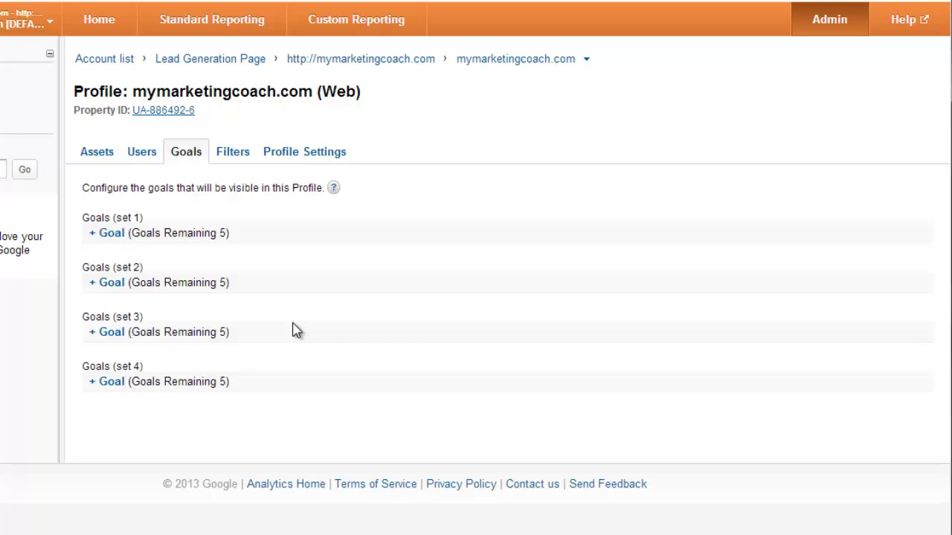
pyautogui.click(107, 234)
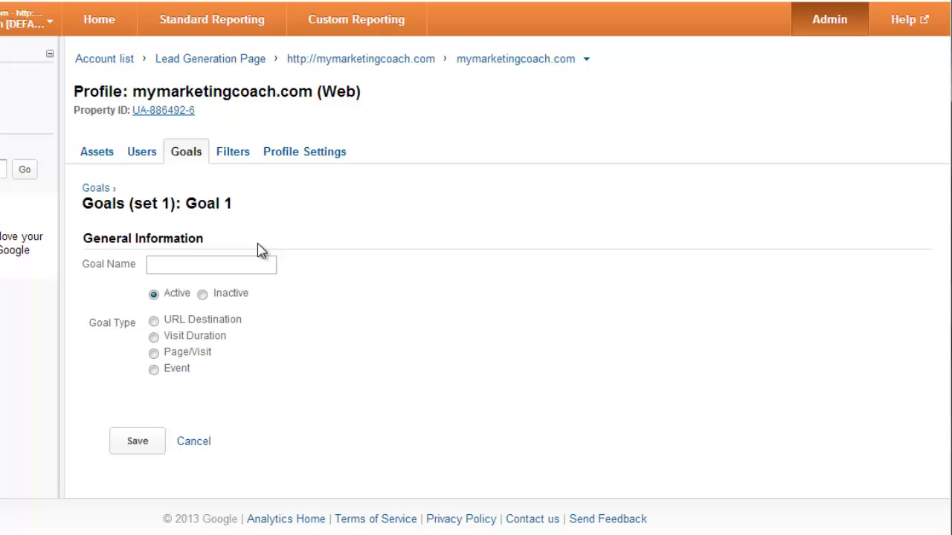
# Name the goal Optin and set its goal type to URL Destination
pyautogui.click(217, 270)
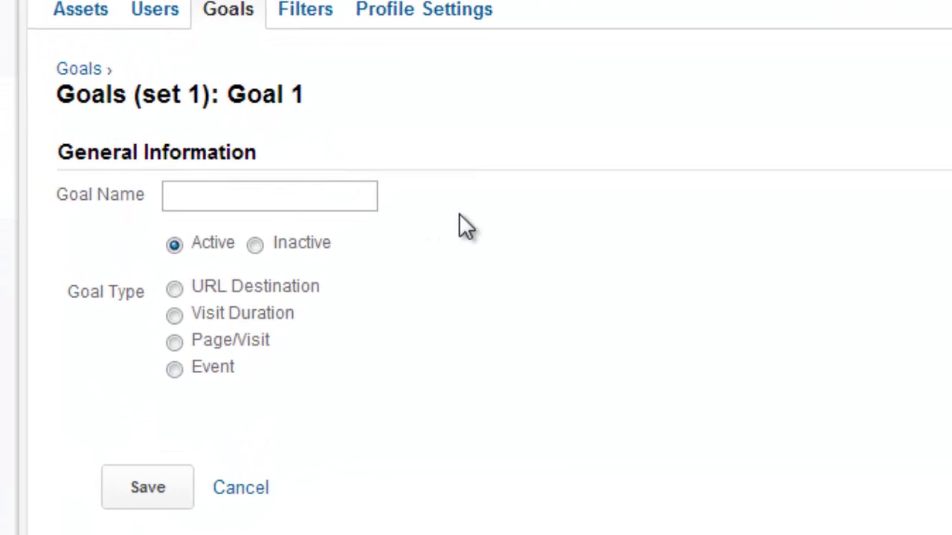
pyautogui.write('Optin')
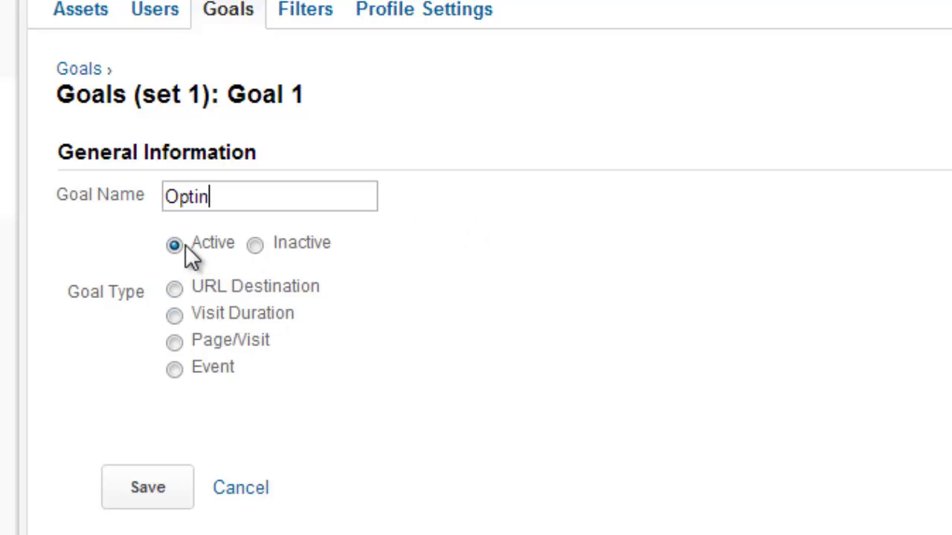
pyautogui.click(176, 297)
pyautogui.scroll(-3, 312, 319)
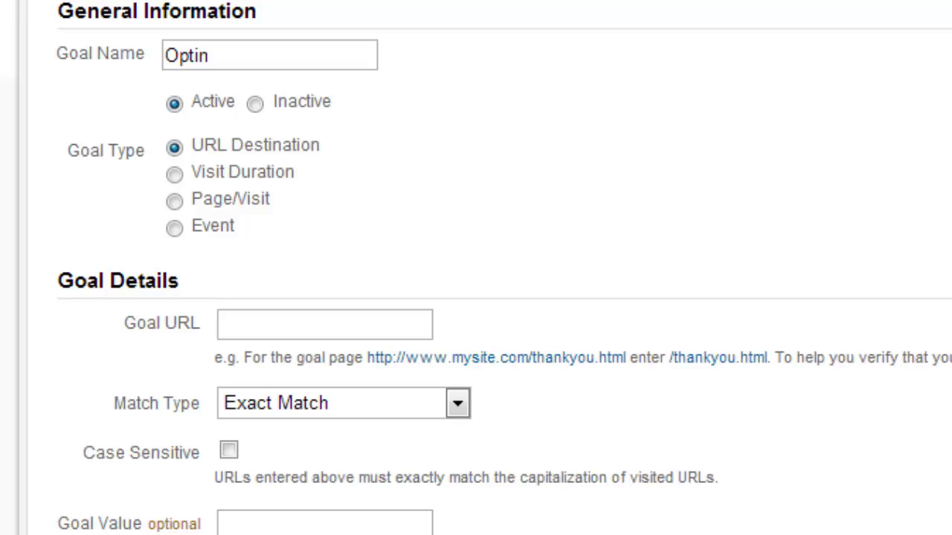
pyautogui.click(354, 327)
pyautogui.hotkey('ctrl', 'v')
pyautogui.write('.html')
pyautogui.moveTo(397, 325); pyautogui.dragTo(134, 322)
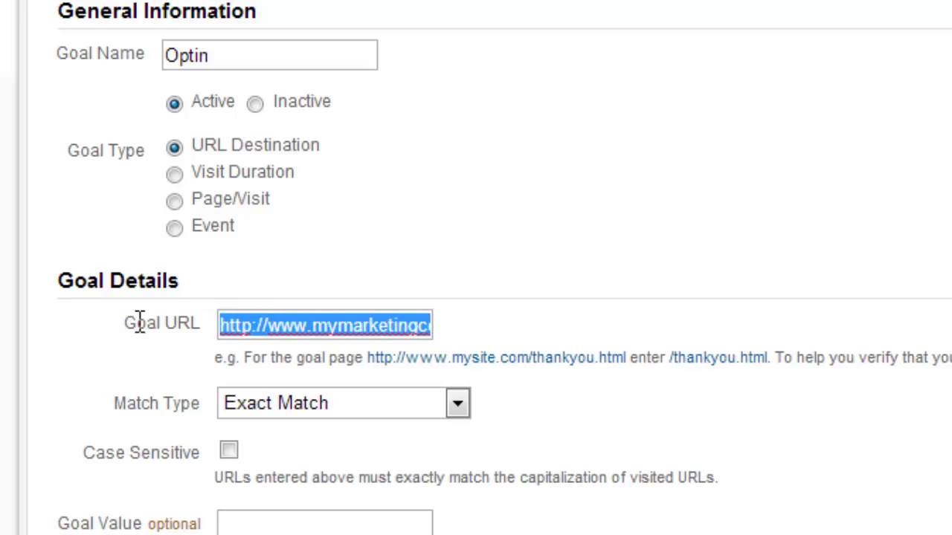
pyautogui.click(313, 326)
pyautogui.moveTo(316, 327); pyautogui.dragTo(598, 339)
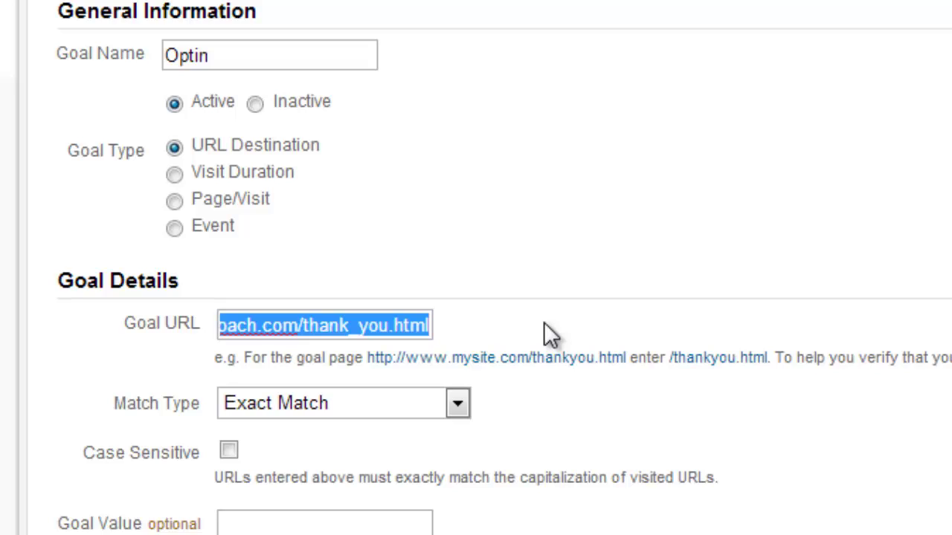
pyautogui.click(384, 327)
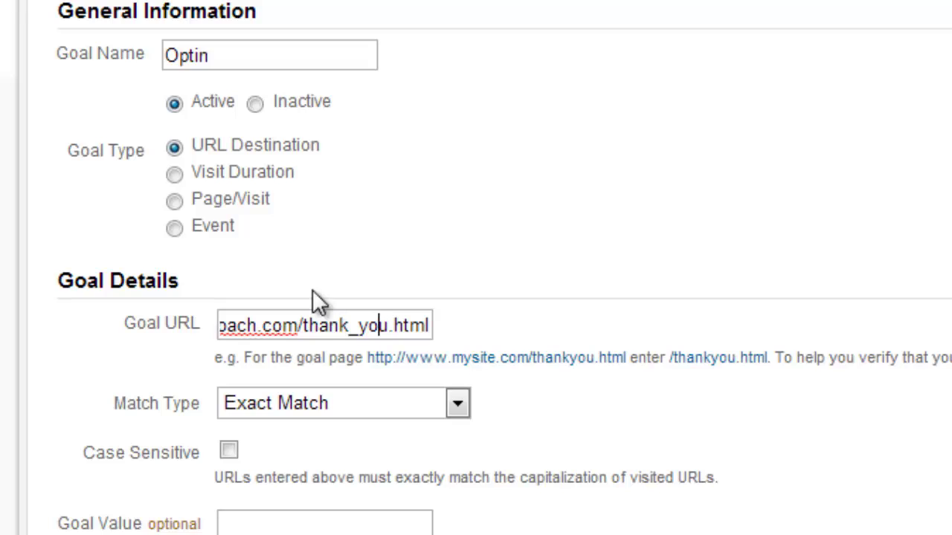
# Try Head Match and Regular Expression Match as the goal URL's match type and return to Exact Match
pyautogui.click(337, 406)
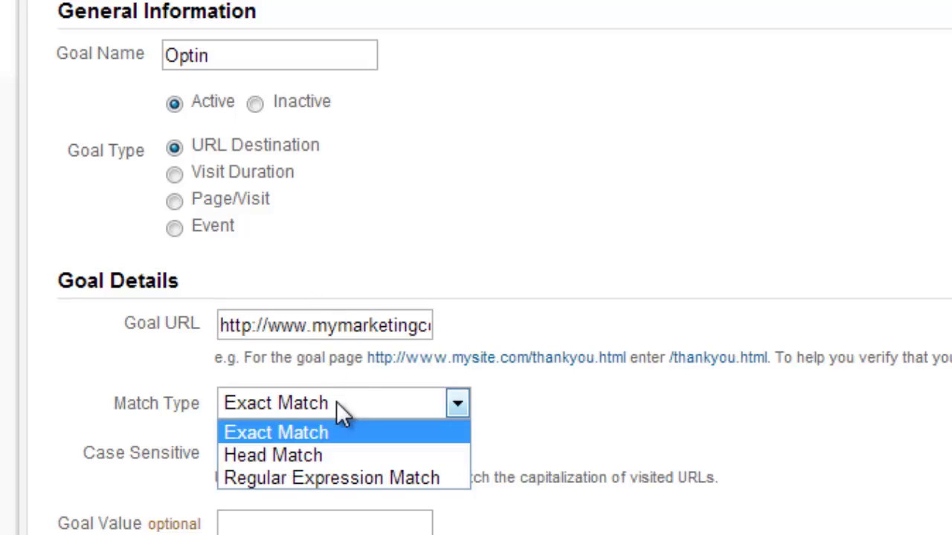
pyautogui.click(319, 454)
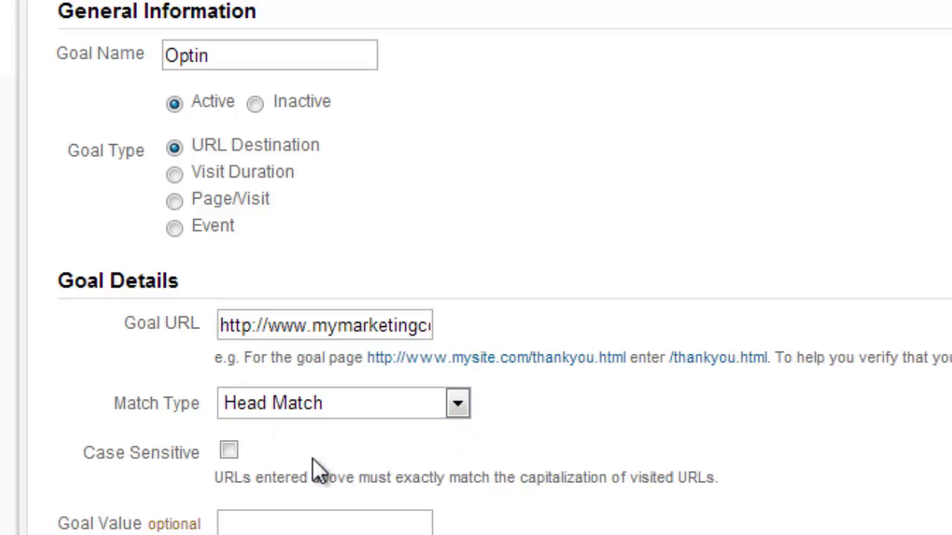
pyautogui.click(319, 411)
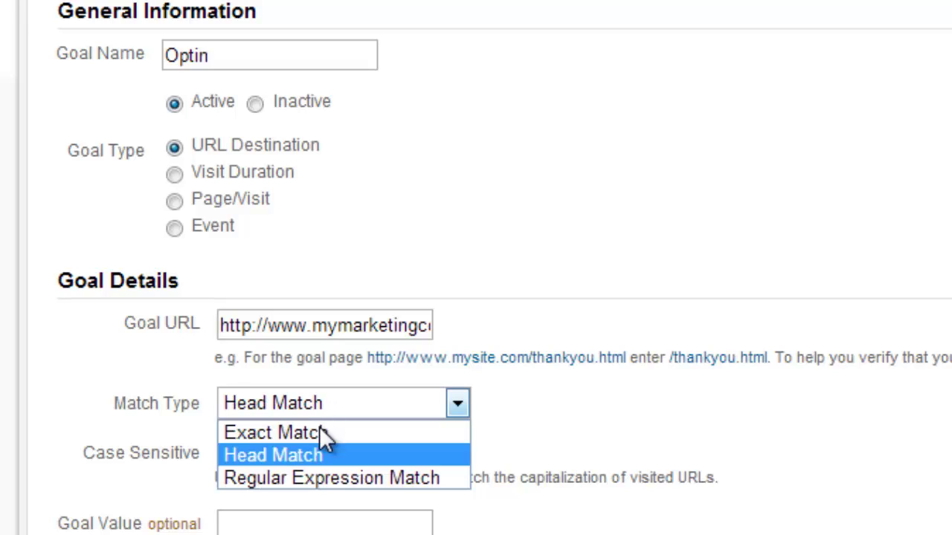
pyautogui.click(321, 473)
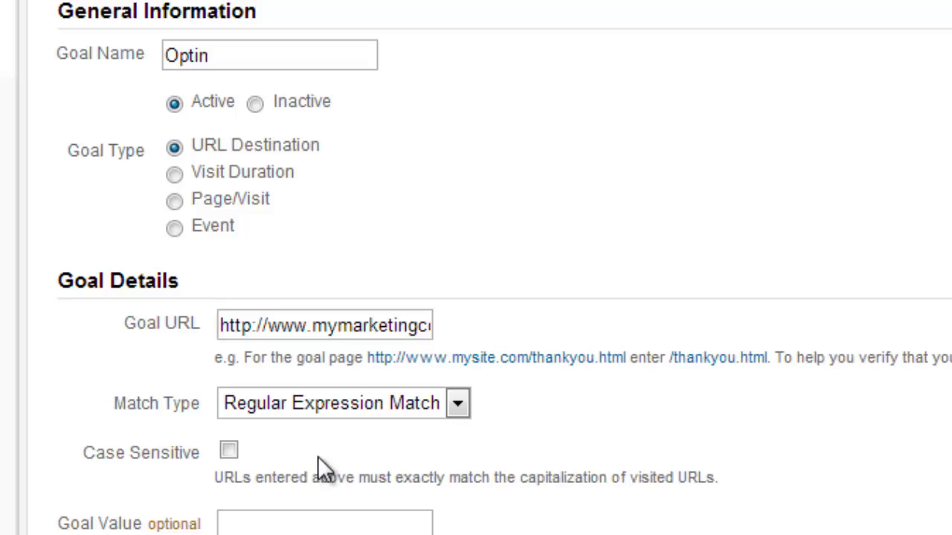
pyautogui.click(422, 414)
pyautogui.click(412, 431)
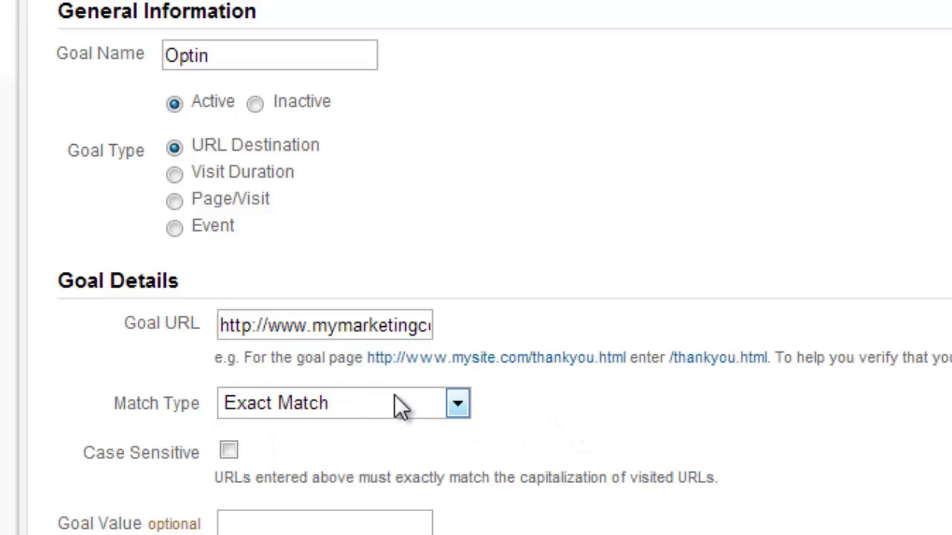
# Set the match type to Head Match and replace the .html ending of the goal URL with a slash
pyautogui.moveTo(269, 330); pyautogui.dragTo(486, 340)
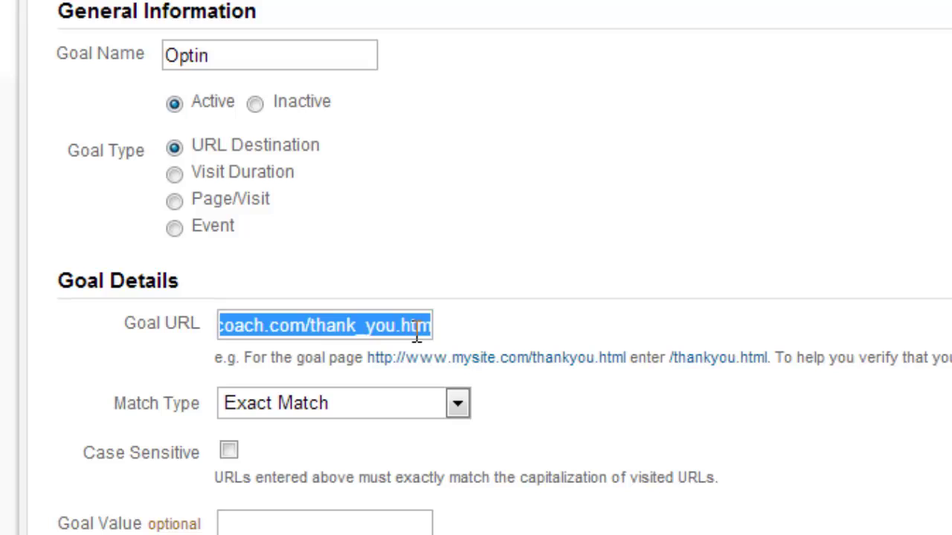
pyautogui.click(401, 403)
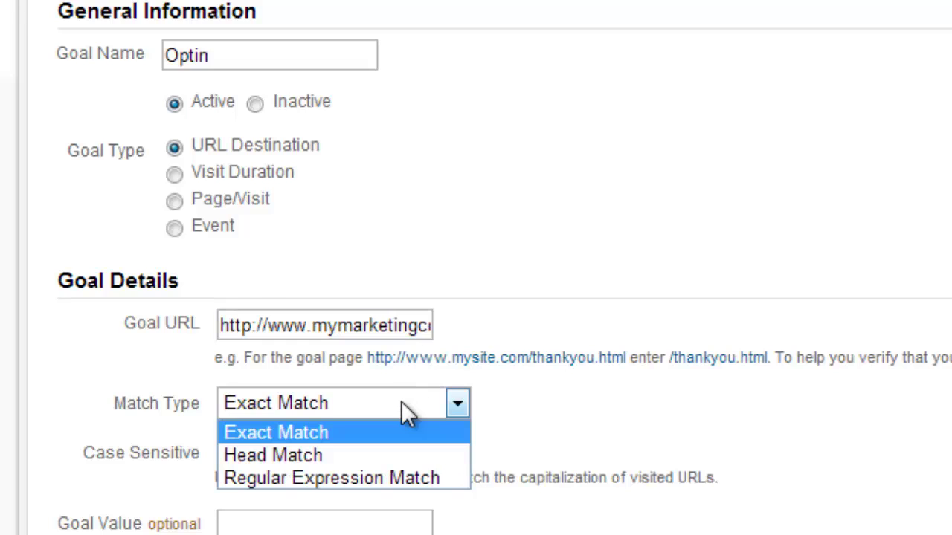
pyautogui.click(379, 458)
pyautogui.moveTo(268, 329); pyautogui.dragTo(483, 334)
pyautogui.click(381, 327)
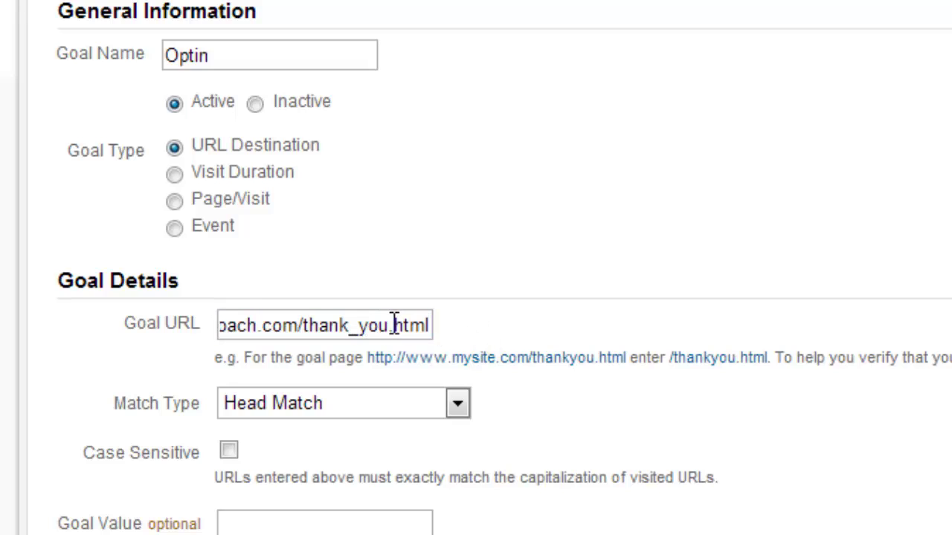
pyautogui.moveTo(388, 325); pyautogui.dragTo(543, 325)
pyautogui.press('BackSpace')
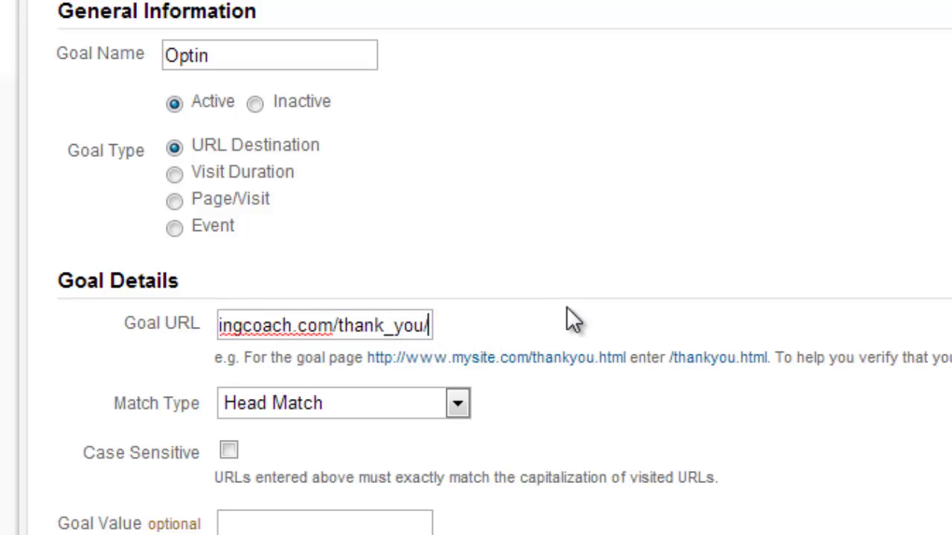
pyautogui.write('/')
# Try Regular Expression Match for the shortened goal URL and set its match type to Exact Match
pyautogui.click(414, 407)
pyautogui.click(395, 478)
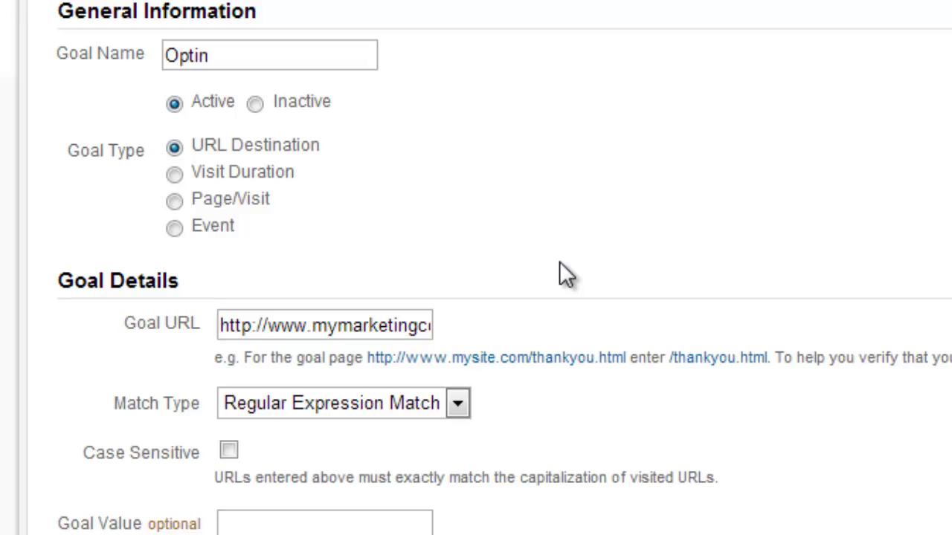
pyautogui.click(392, 401)
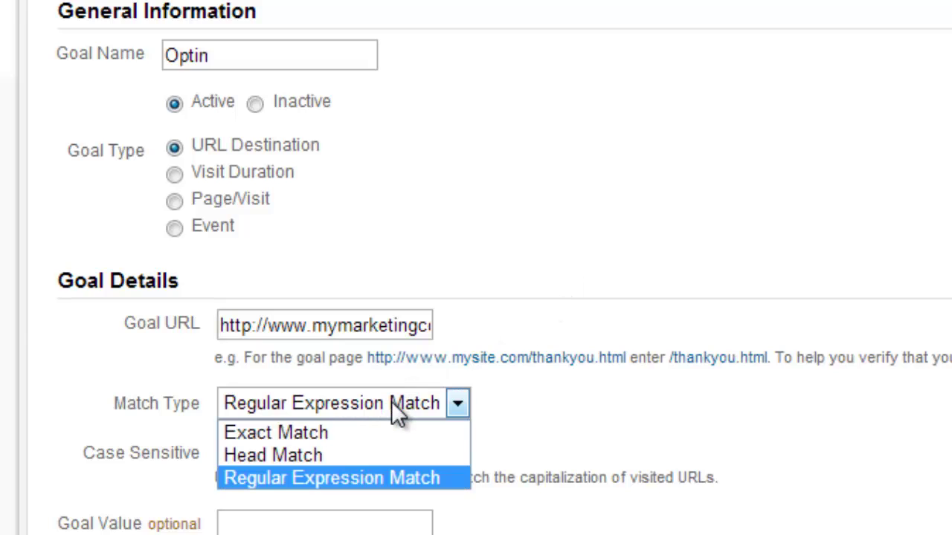
pyautogui.click(380, 432)
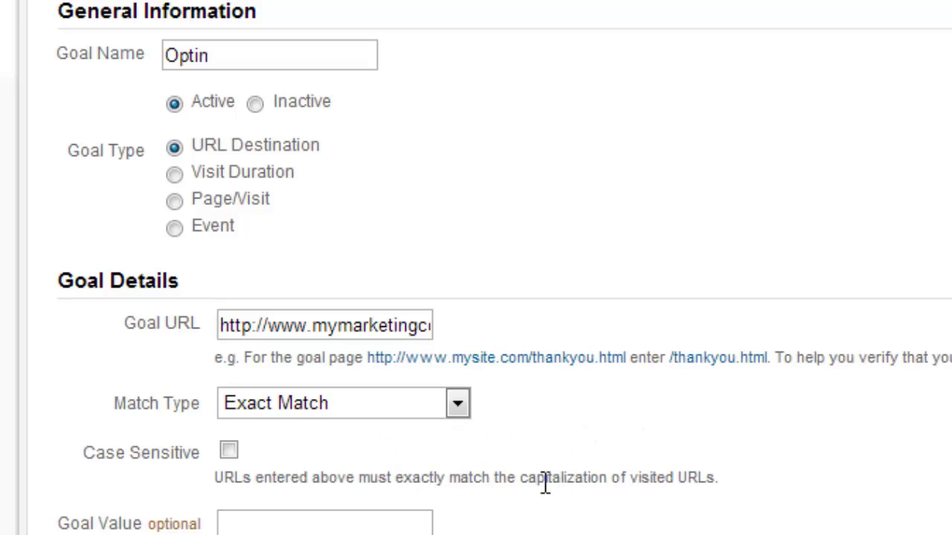
pyautogui.click(294, 327)
# Enable the goal funnel and add a second funnel step, leaving the optional goal value empty
pyautogui.scroll(-3, 342, 443)
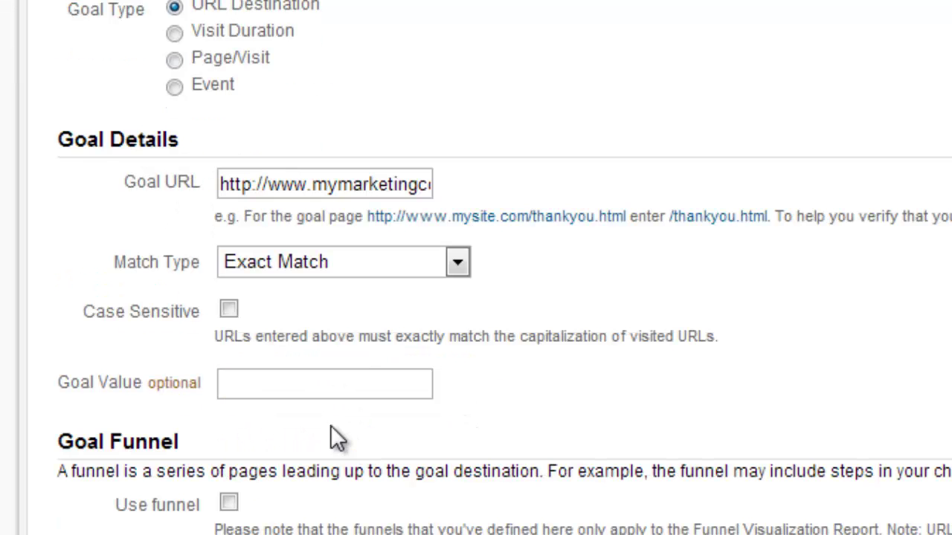
pyautogui.click(230, 387)
pyautogui.scroll(-1, 508, 342)
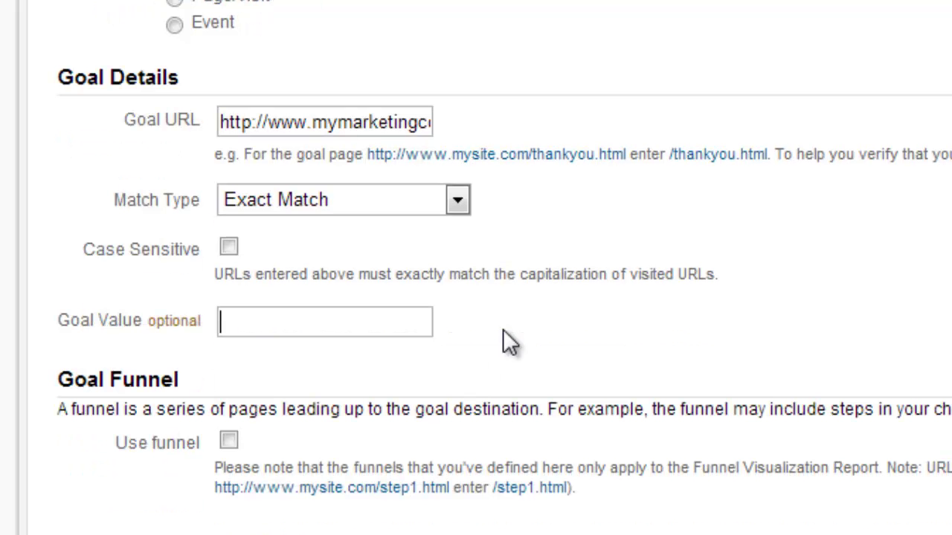
pyautogui.click(229, 442)
pyautogui.scroll(-1, 360, 306)
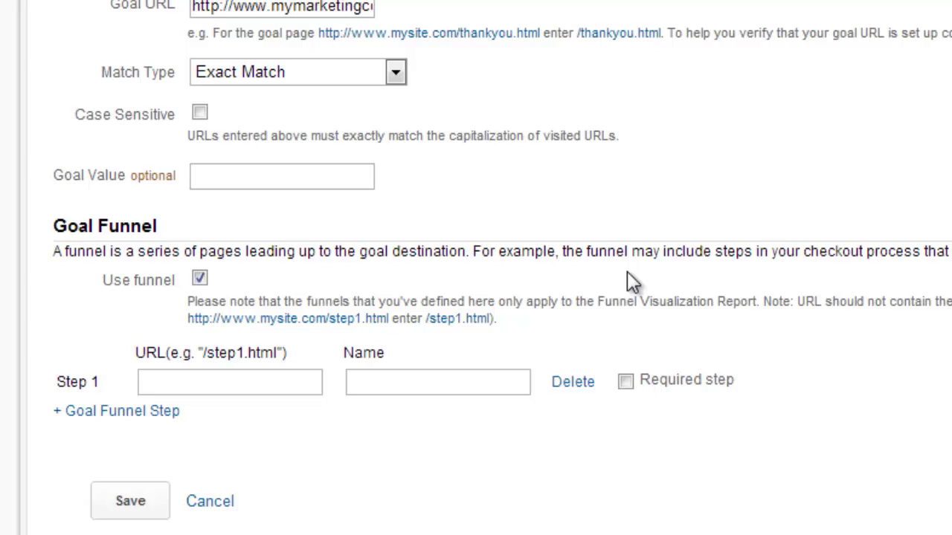
pyautogui.click(81, 411)
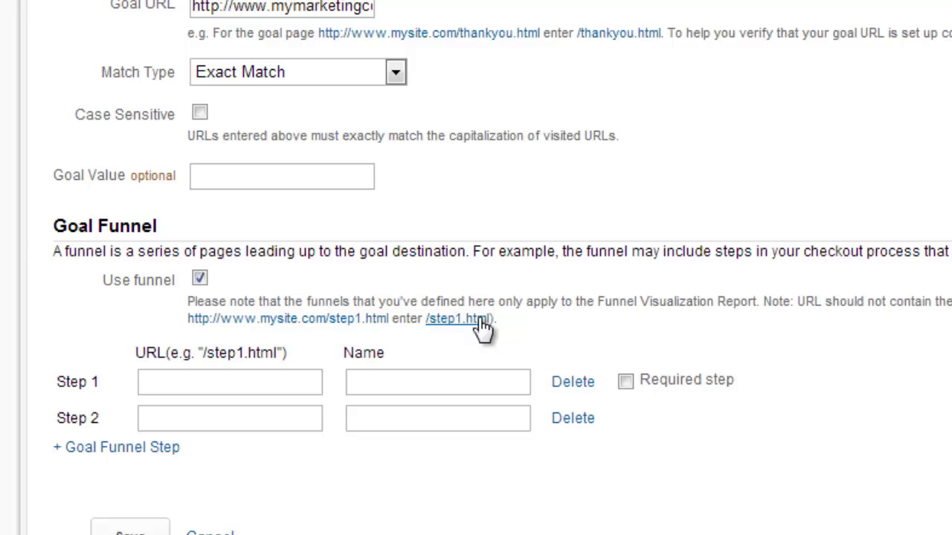
pyautogui.scroll(3, 479, 316)
pyautogui.scroll(-2, 469, 305)
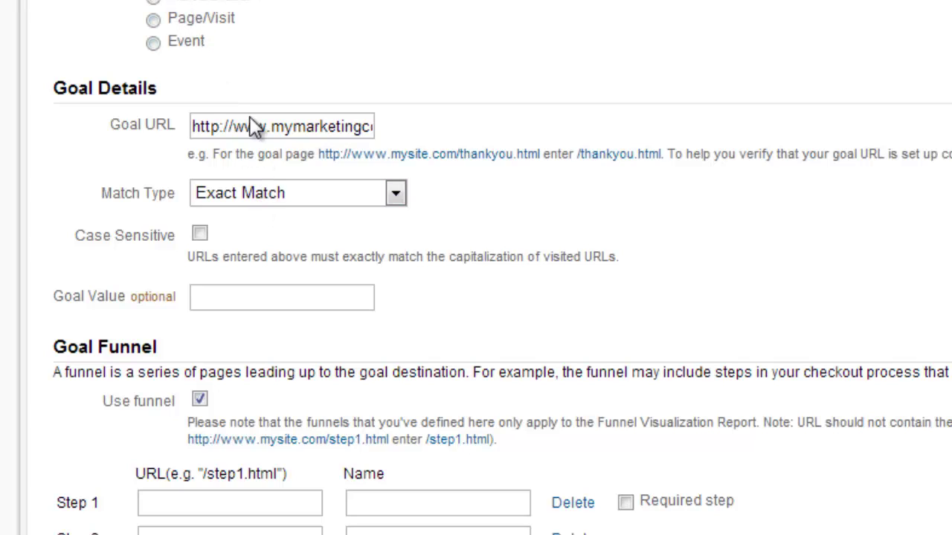
pyautogui.scroll(-2, 493, 179)
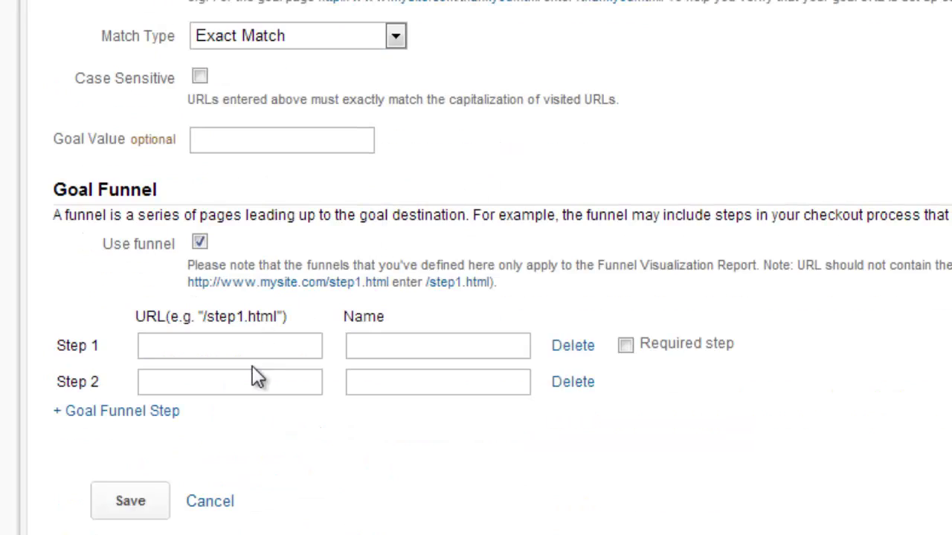
# Switch the goal type to Visit Duration and bring up its hours field for entry
pyautogui.scroll(5, 231, 269)
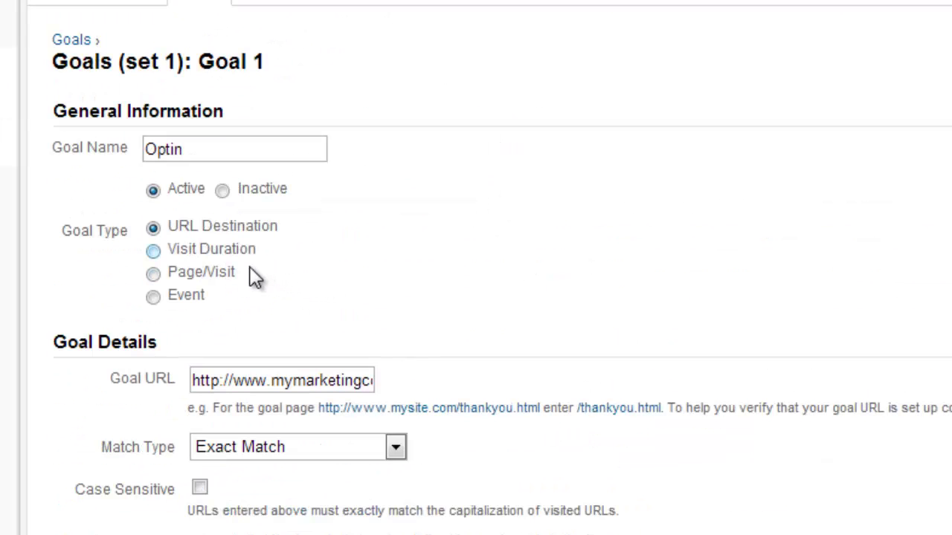
pyautogui.click(154, 252)
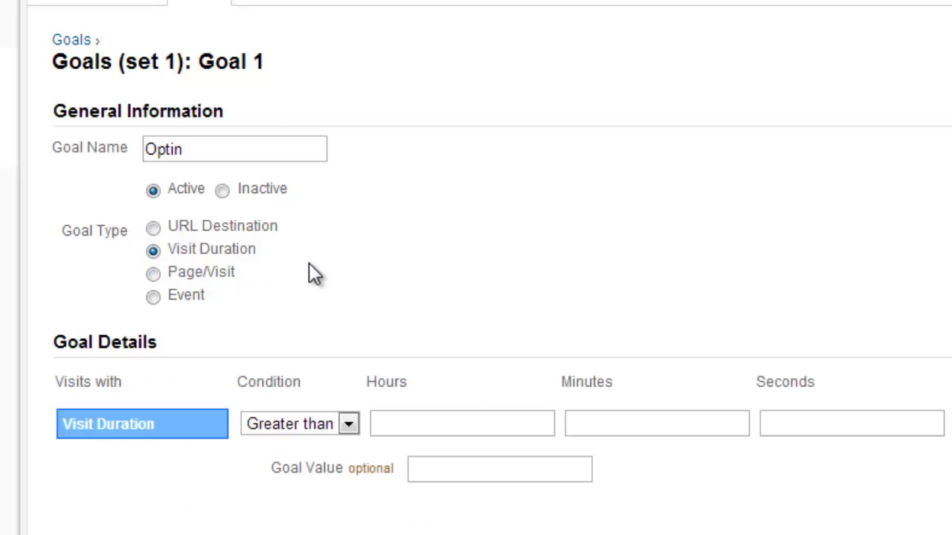
pyautogui.scroll(-1, 307, 273)
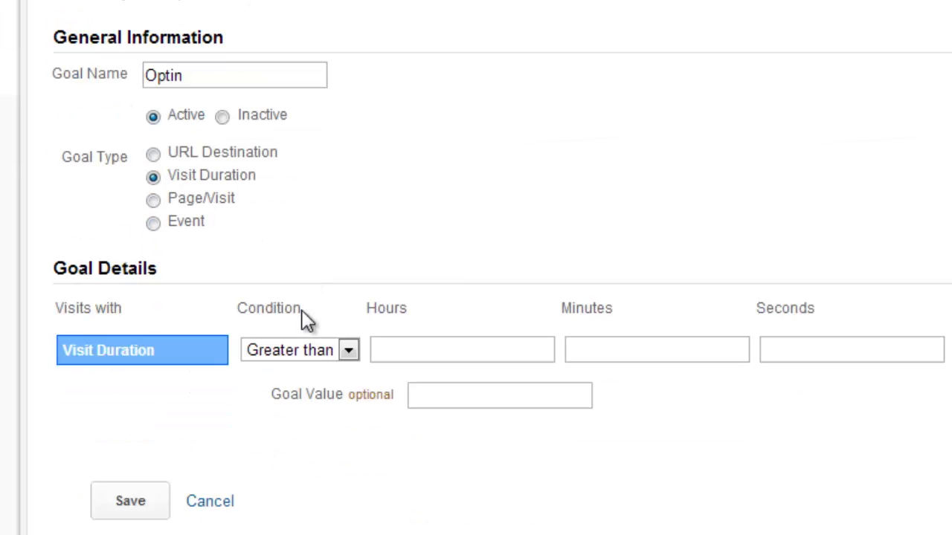
pyautogui.click(410, 355)
# Switch the goal type to Page/Visit and enter 10 as the number of pages visited with a goal value of .75
pyautogui.click(154, 200)
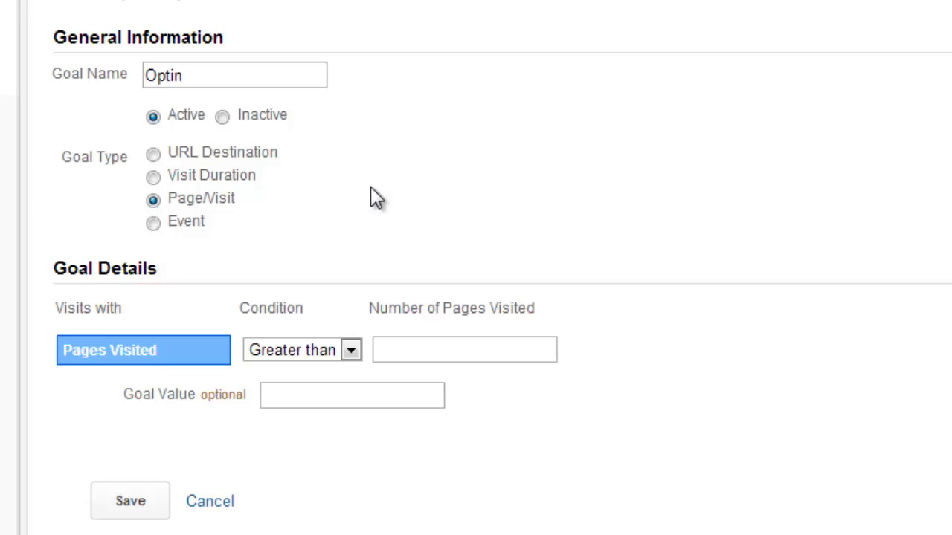
pyautogui.click(419, 349)
pyautogui.write('10')
pyautogui.press('Tab')
pyautogui.write('75')
pyautogui.press('BackSpace')
pyautogui.press('BackSpace')
pyautogui.write('.75')
# Switch the goal type to Event and look over the condition choices for Category and Action without selecting any
pyautogui.click(152, 223)
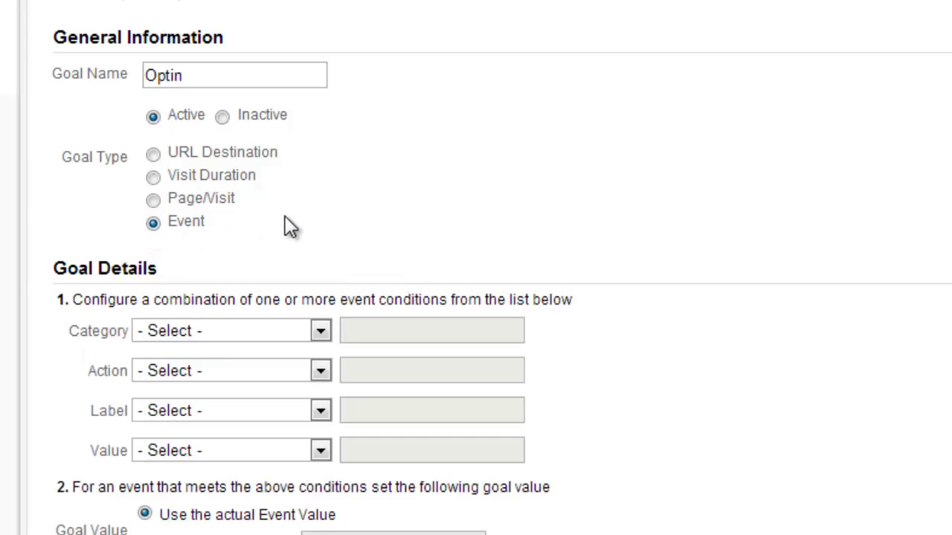
pyautogui.click(262, 331)
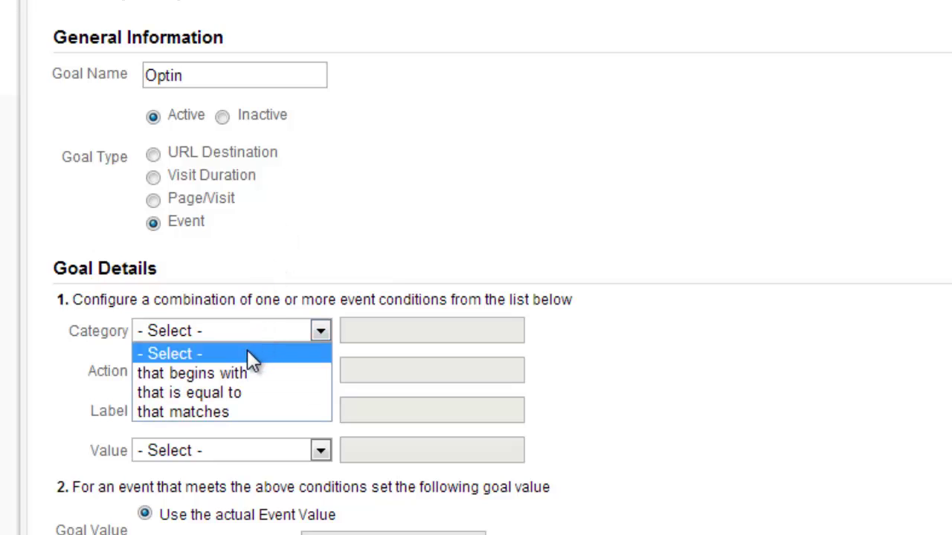
pyautogui.click(303, 296)
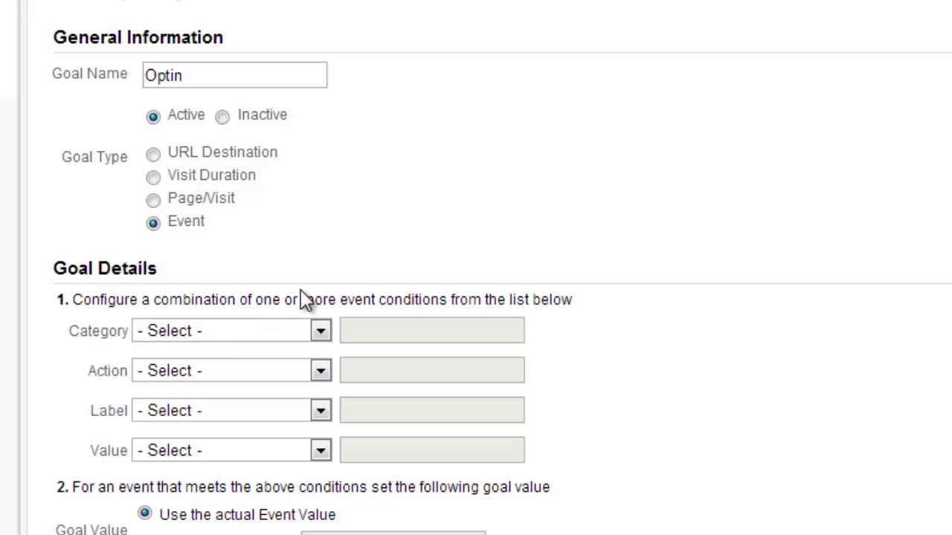
pyautogui.click(262, 370)
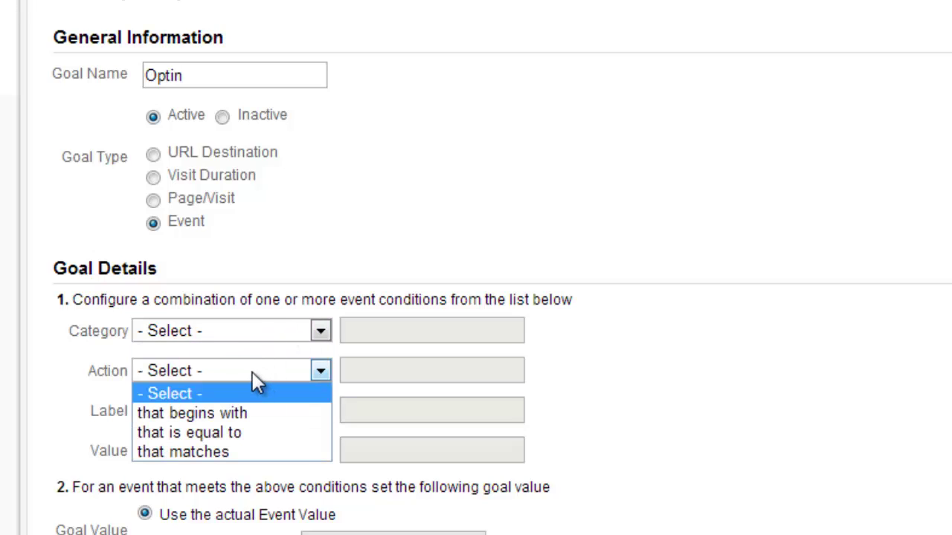
pyautogui.click(318, 224)
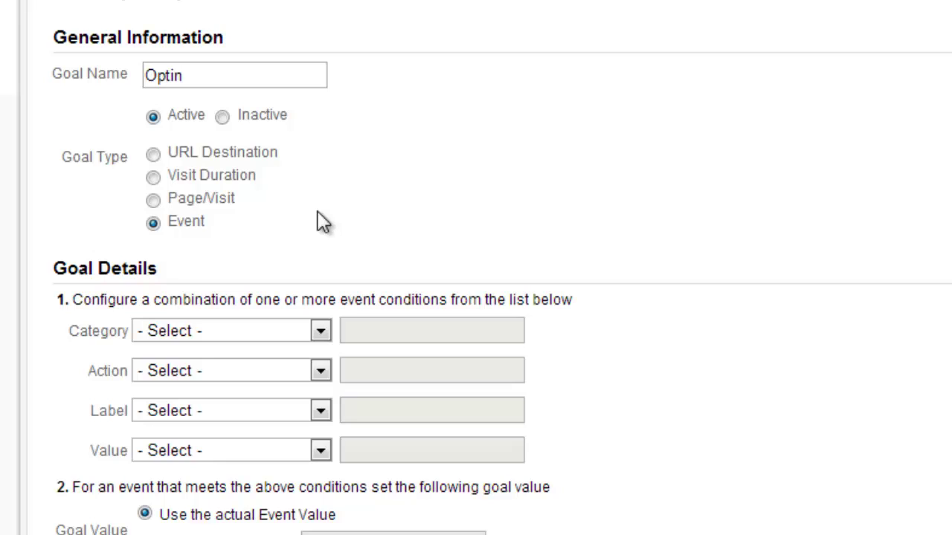
# Set the goal type back to URL Destination and review its goal URL, match type, goal value and funnel step fields
pyautogui.click(152, 154)
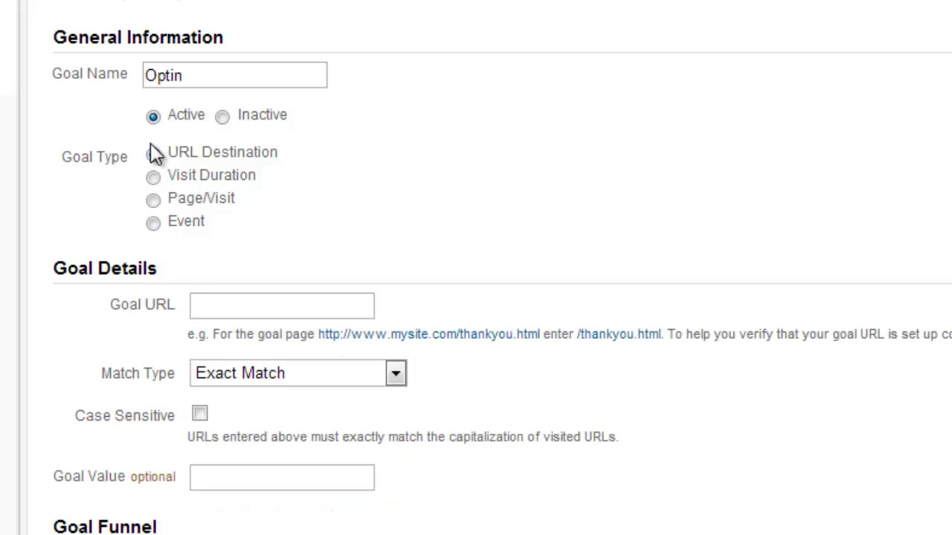
pyautogui.click(250, 303)
pyautogui.scroll(-3, 236, 406)
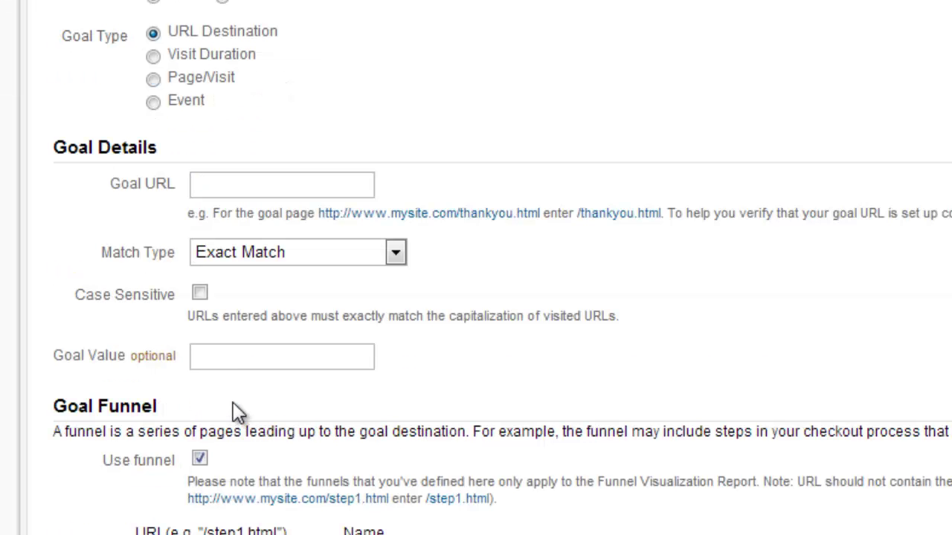
pyautogui.scroll(-3, 233, 402)
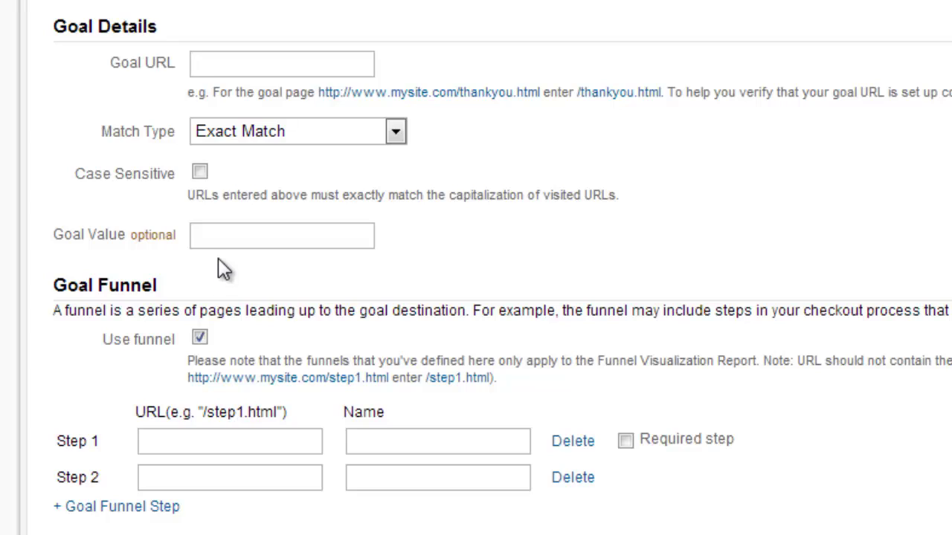
pyautogui.click(221, 240)
pyautogui.scroll(-1, 228, 238)
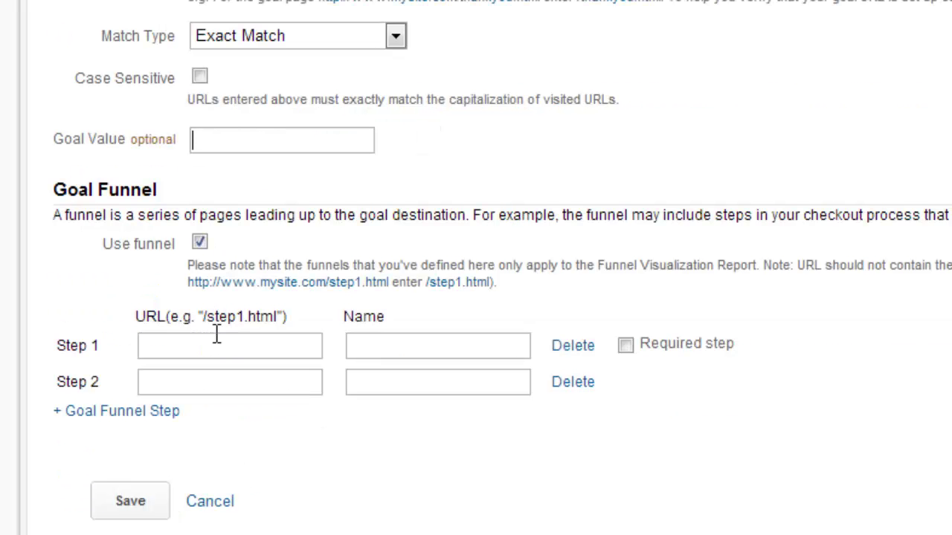